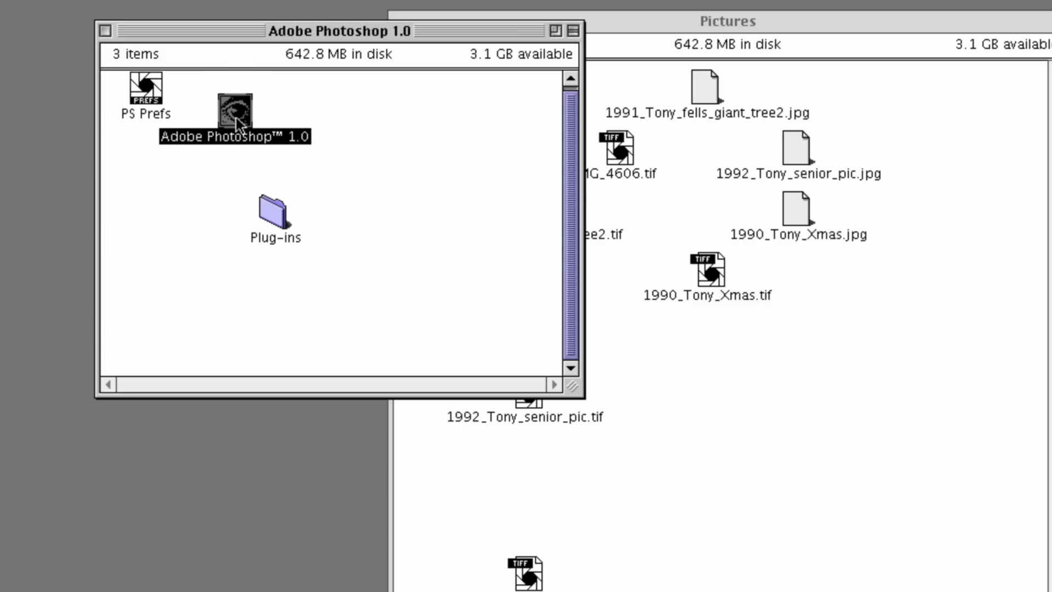
Launch Adobe Photoshop 1.0 from its application icon in the Finder folder
double_click(237, 123)
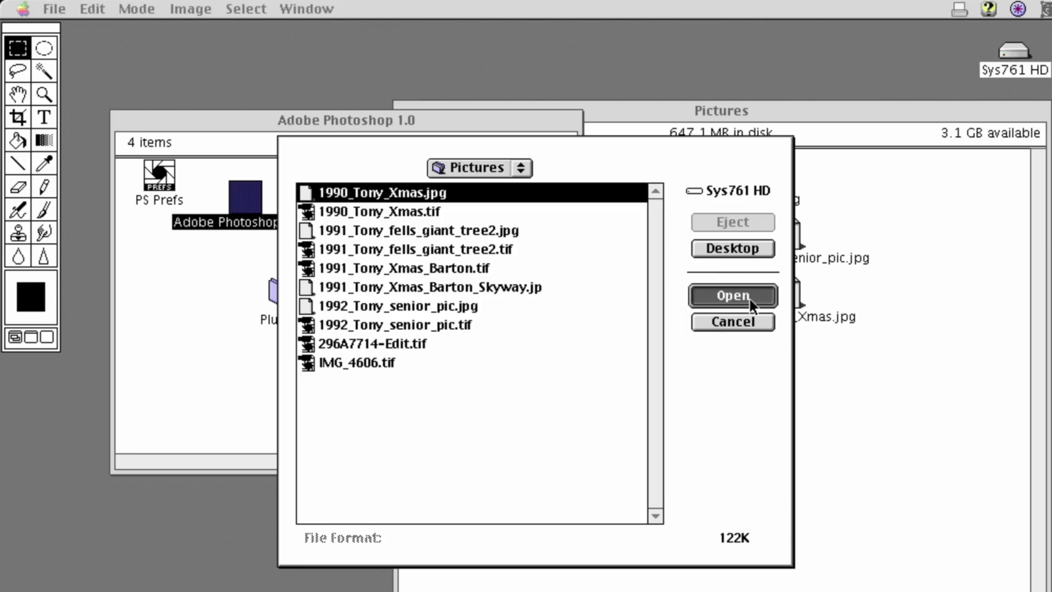
Open the 1990 Xmas TIFF from the Pictures folder
click(750, 299)
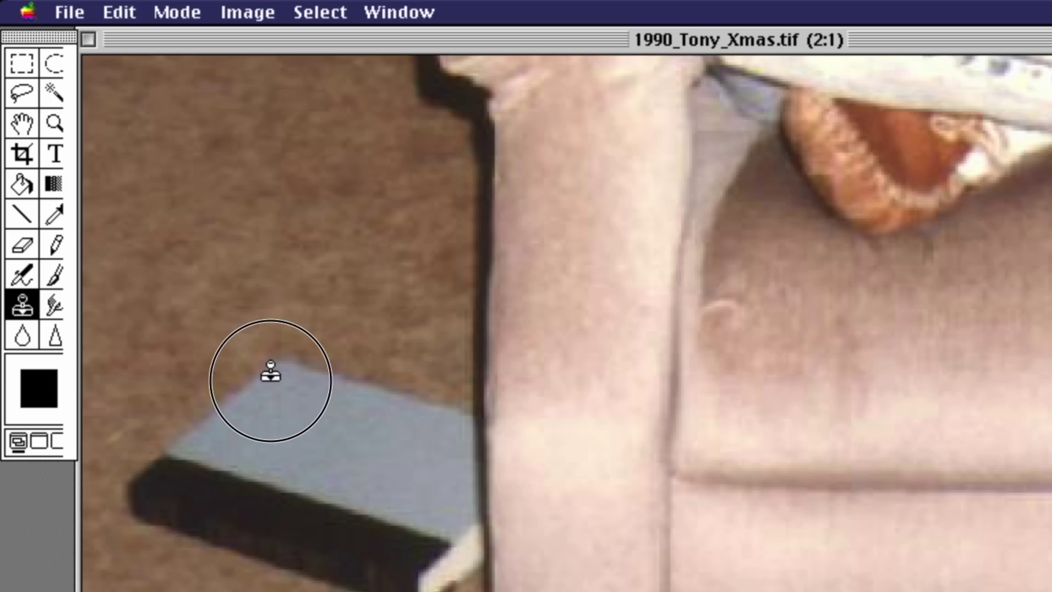
Clone carpet over the book, then outline it and replace it with Generative Fill
click(270, 381)
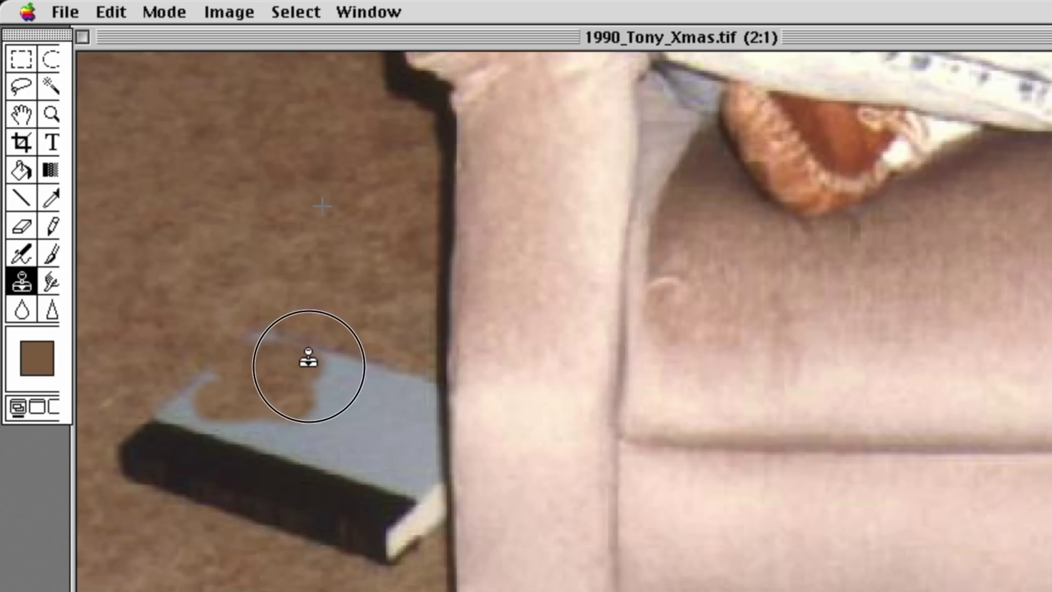
mouse_move(305, 357)
mouse_down()
mouse_move(258, 322)
mouse_move(202, 404)
mouse_move(207, 380)
mouse_up()
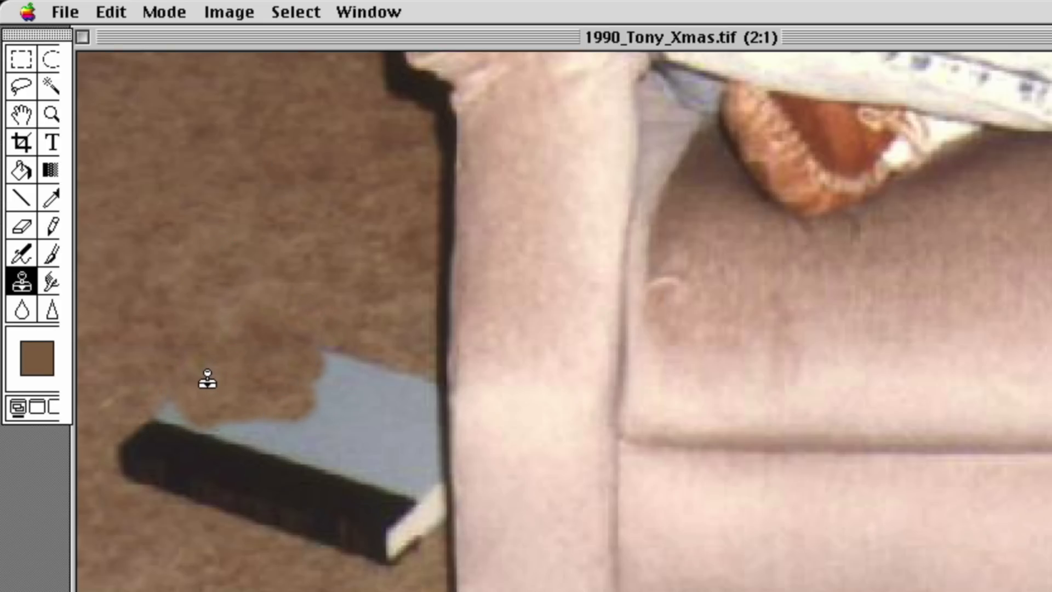
alt+click(444, 314)
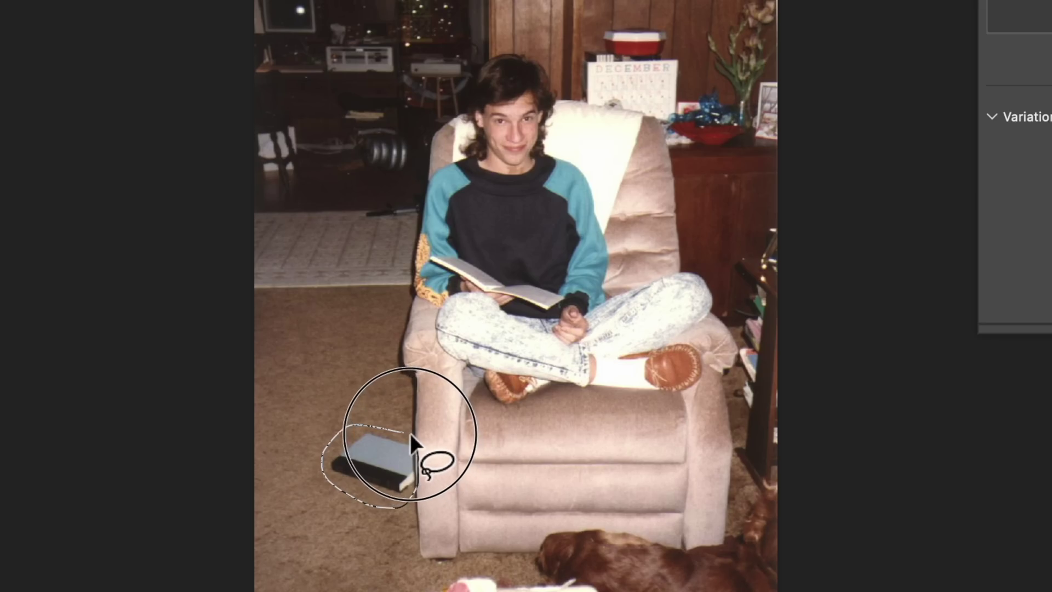
drag(410, 433, 403, 425)
click(207, 542)
click(601, 550)
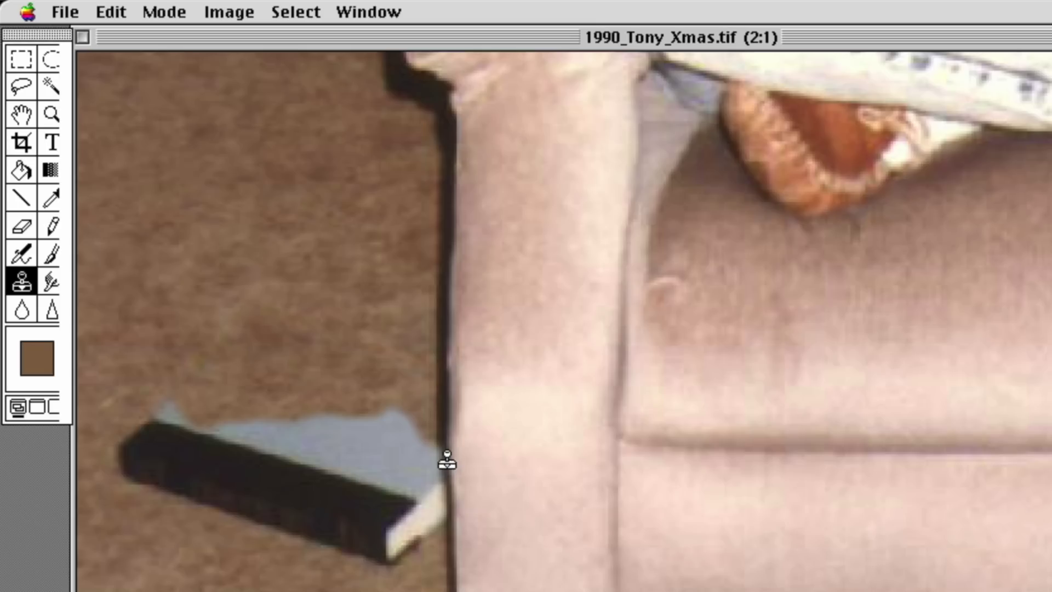
Clone carpet over the book's remaining white edge, blue end, corner streak and grey patch
mouse_move(448, 498)
mouse_down()
mouse_move(435, 463)
mouse_move(432, 521)
mouse_move(432, 511)
mouse_up()
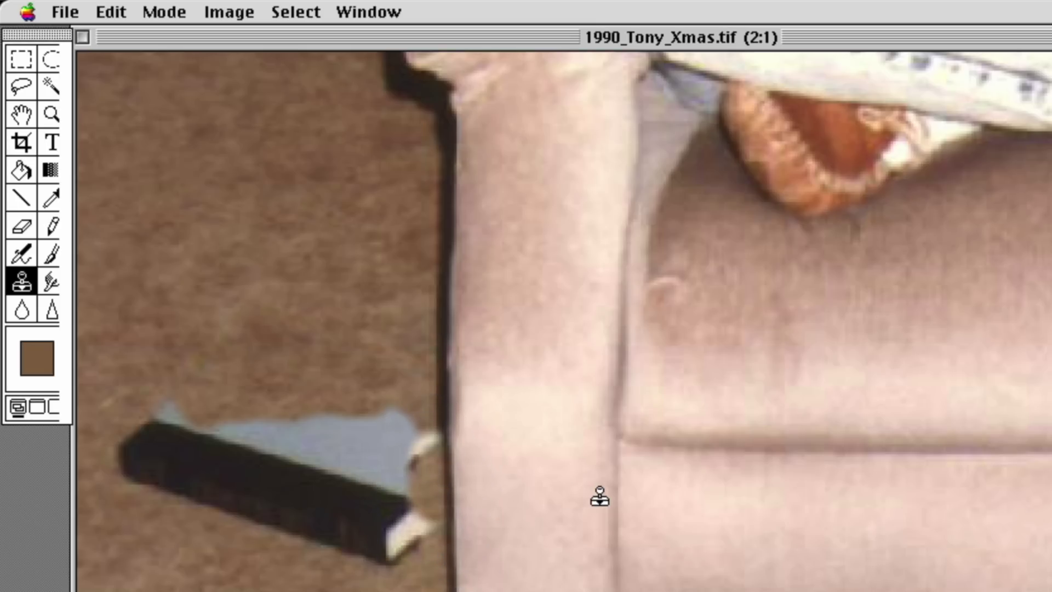
drag(388, 405, 384, 485)
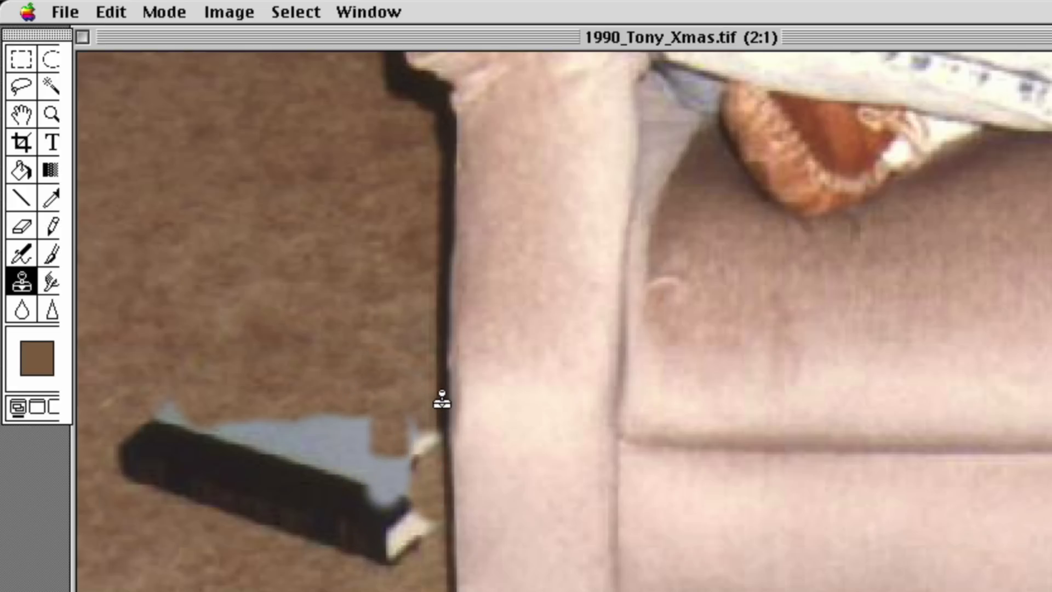
drag(445, 428, 425, 430)
alt+click(335, 349)
drag(410, 444, 402, 415)
mouse_move(371, 589)
mouse_down()
mouse_move(419, 537)
mouse_move(371, 482)
mouse_move(231, 564)
mouse_move(369, 499)
mouse_move(282, 417)
mouse_move(404, 469)
mouse_up()
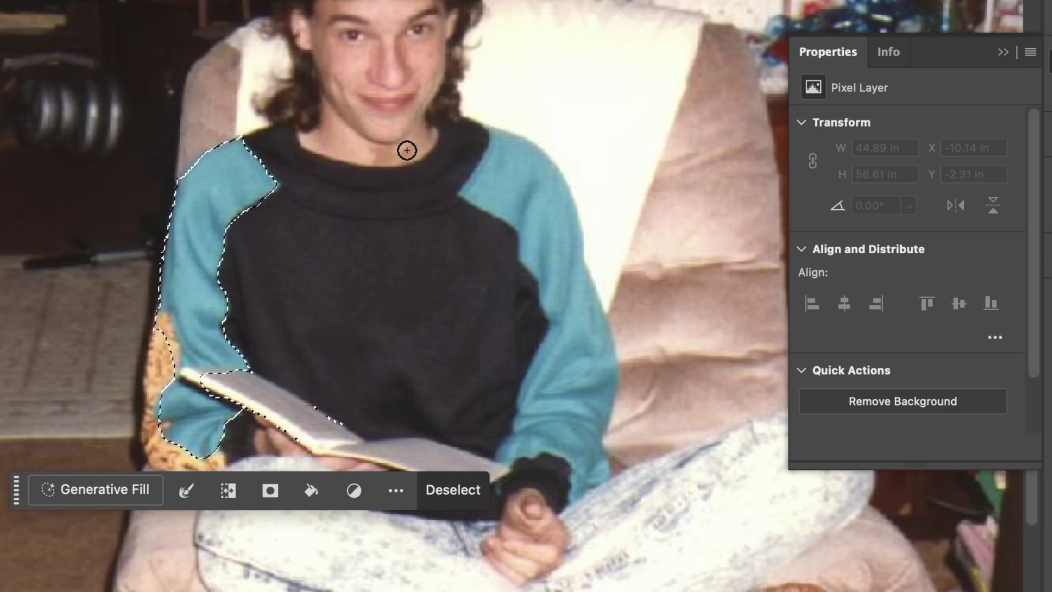
Select the teal sleeves and add a Hue/Saturation adjustment shifting the hue to about +39
mouse_move(498, 167)
mouse_down()
mouse_move(555, 220)
mouse_move(588, 304)
mouse_move(566, 423)
mouse_up()
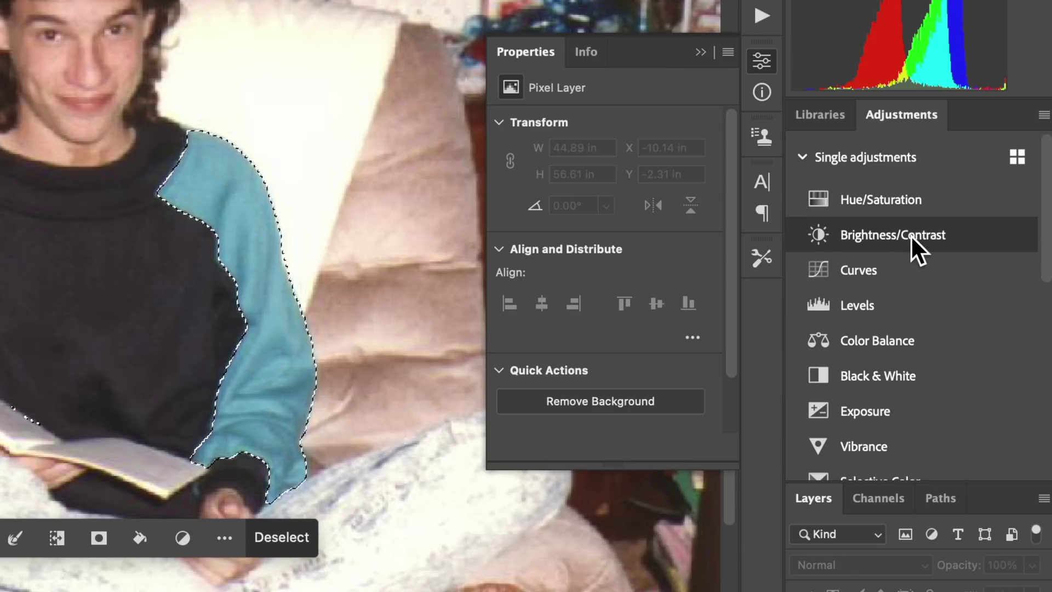
click(906, 195)
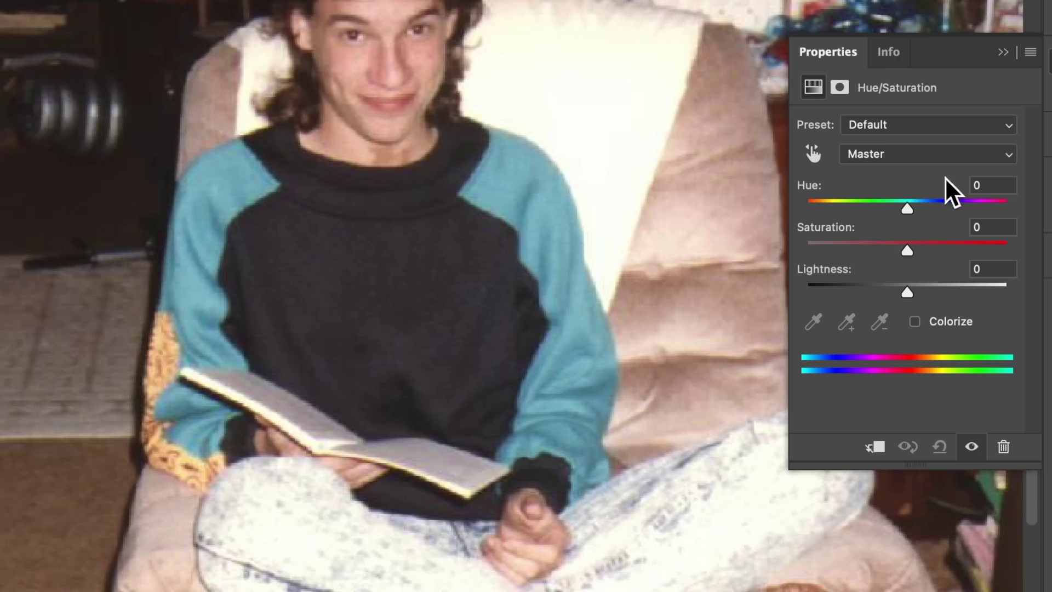
drag(605, 210, 563, 212)
drag(865, 211, 998, 210)
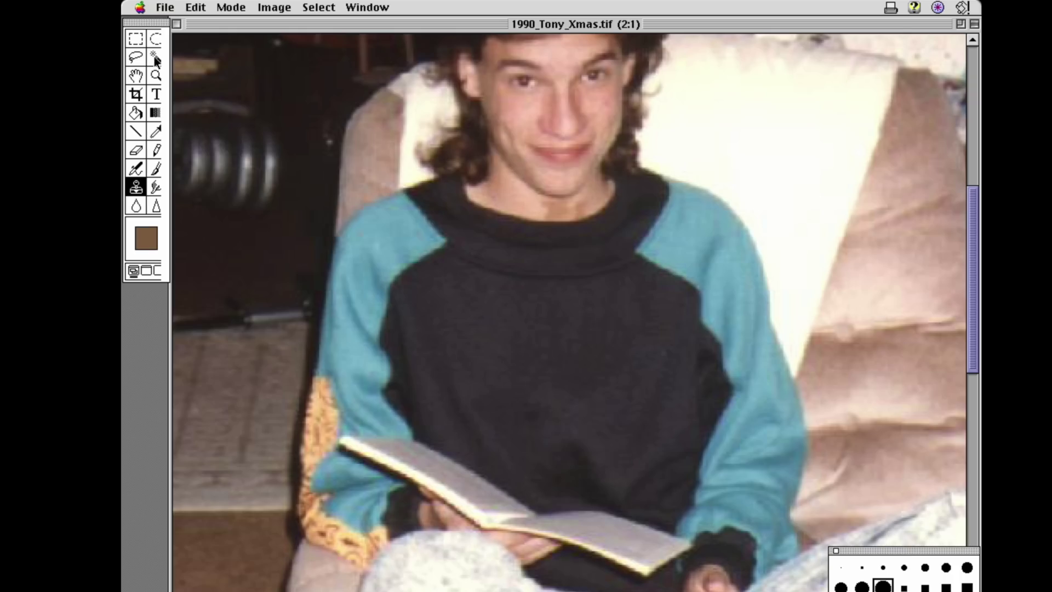
Magic Wand-select both teal sleeves, including the area below the book and the cuff, then feather
click(156, 57)
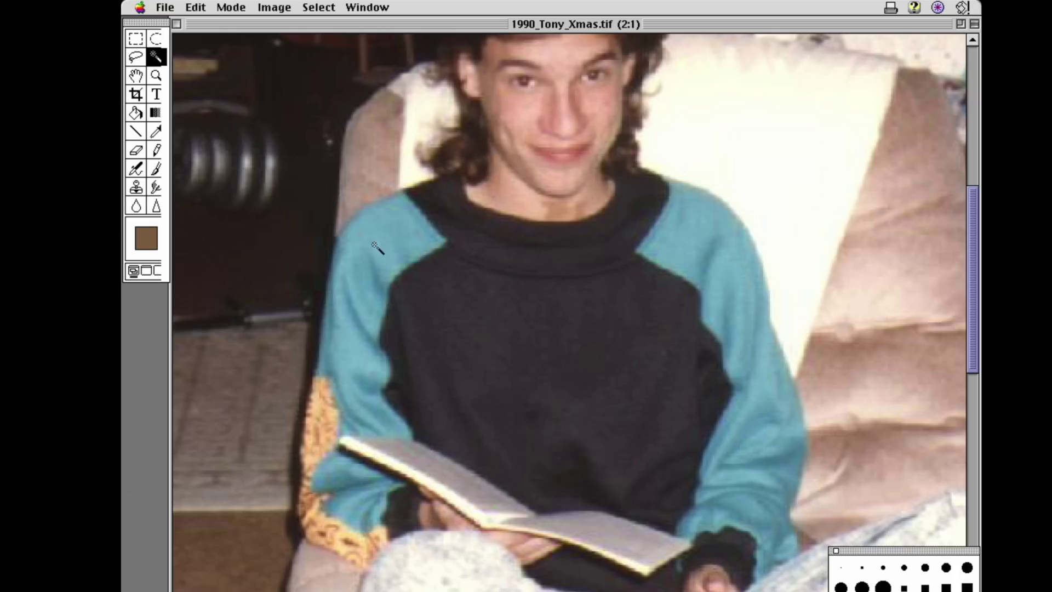
click(375, 244)
shift+click(797, 448)
shift+click(801, 451)
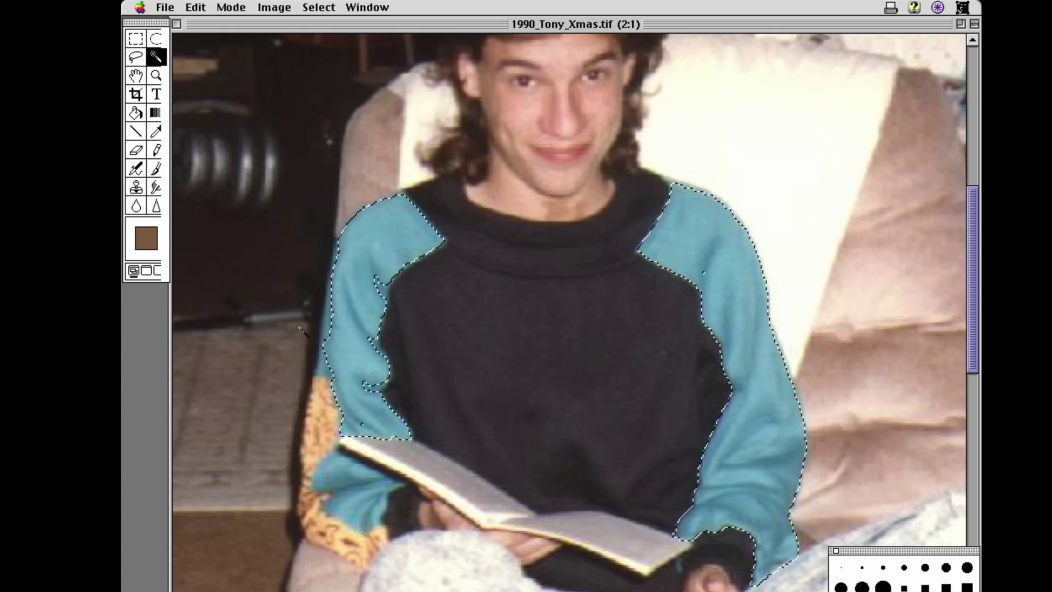
shift+click(332, 324)
shift+click(353, 496)
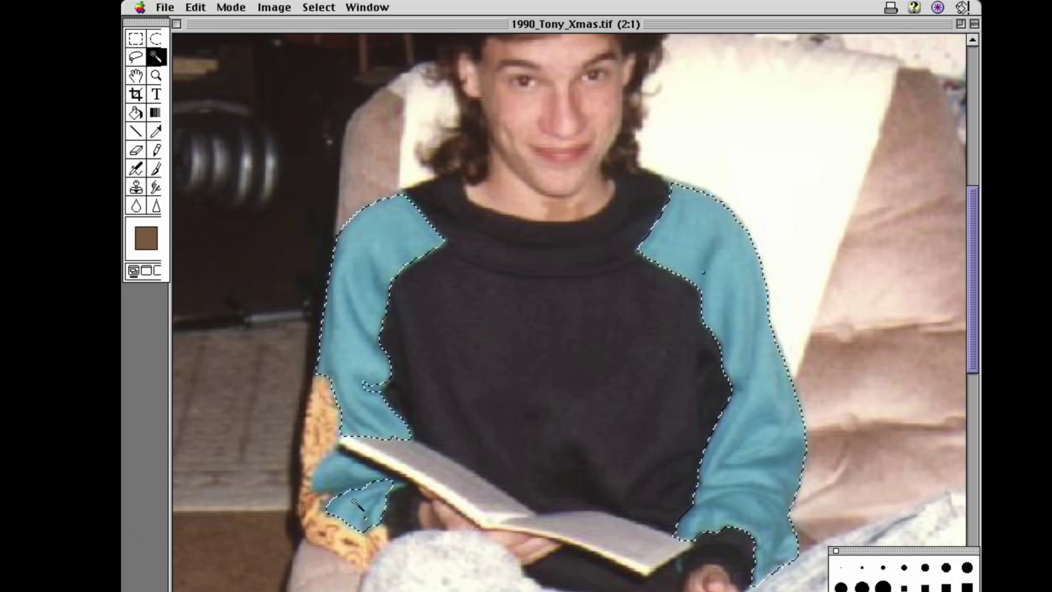
shift+click(680, 568)
click(319, 7)
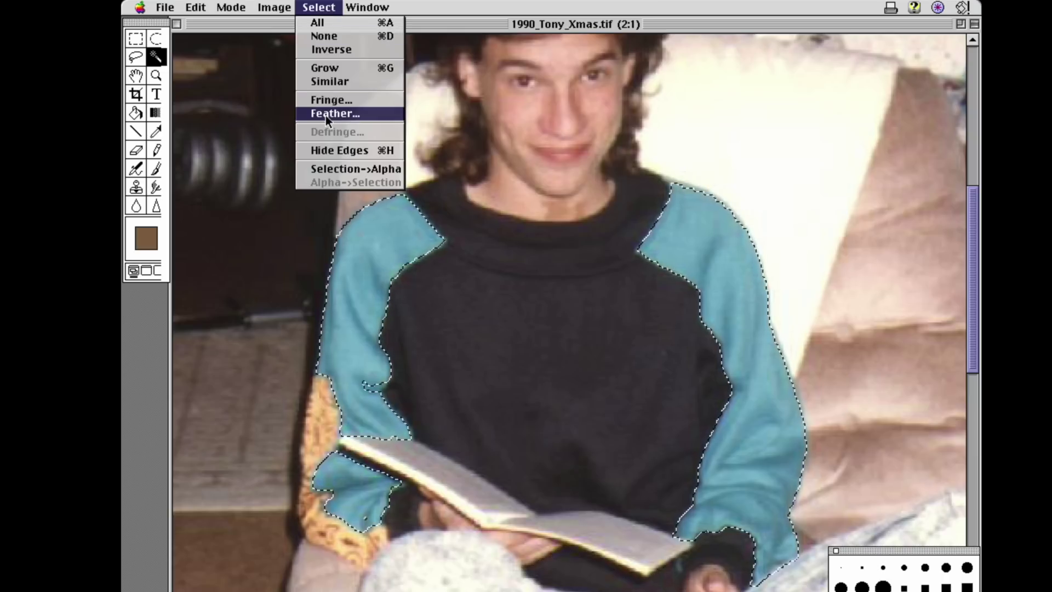
click(328, 112)
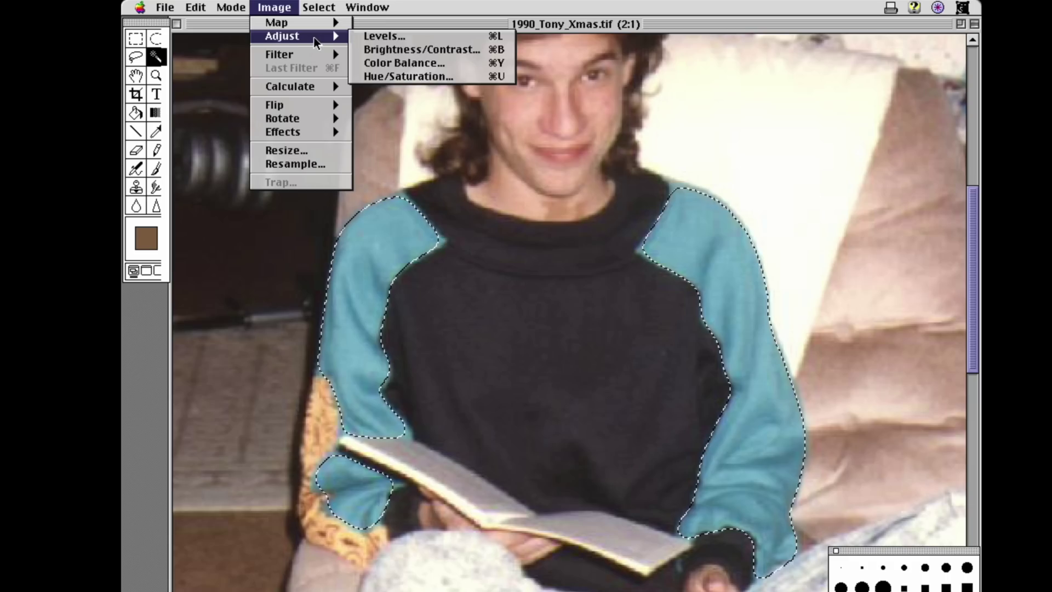
Set Hue/Saturation to Hue +115 and Saturation +29, preview the magenta sleeves, and apply
click(413, 80)
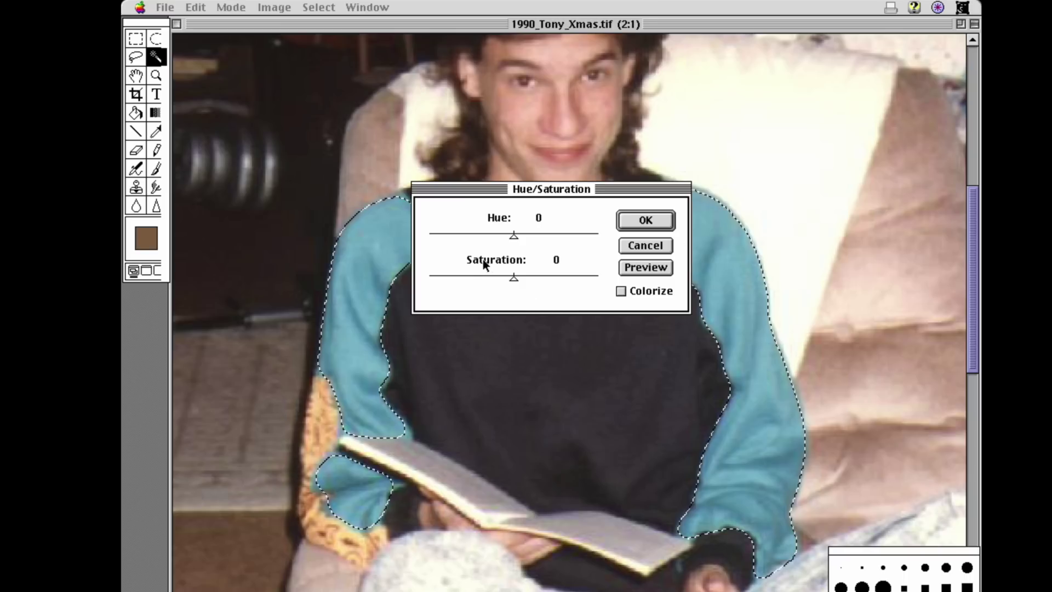
drag(515, 235, 546, 235)
drag(514, 277, 482, 278)
click(640, 267)
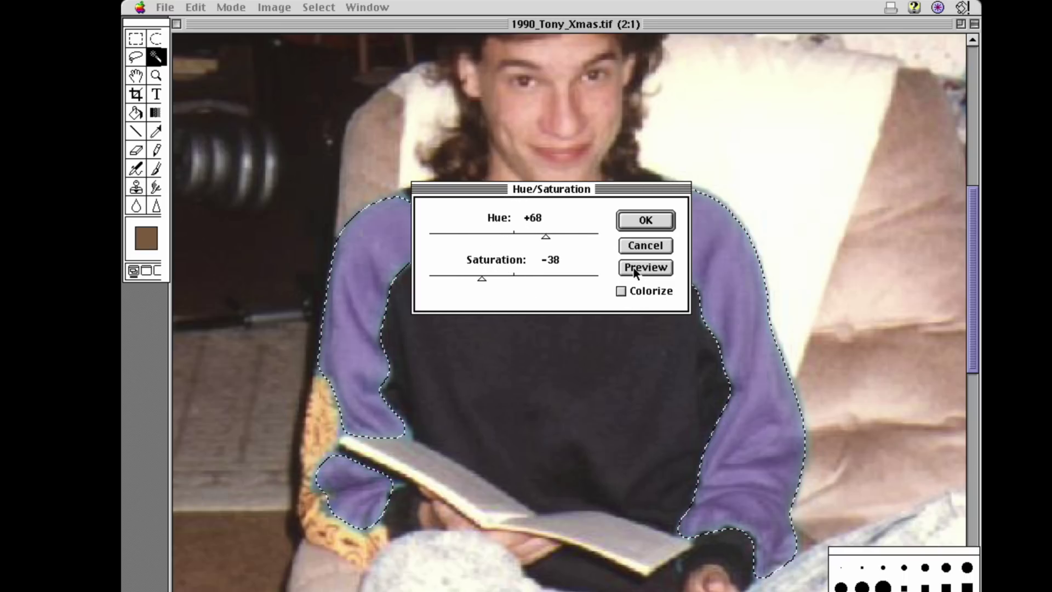
drag(484, 279, 537, 280)
drag(546, 235, 568, 235)
click(664, 272)
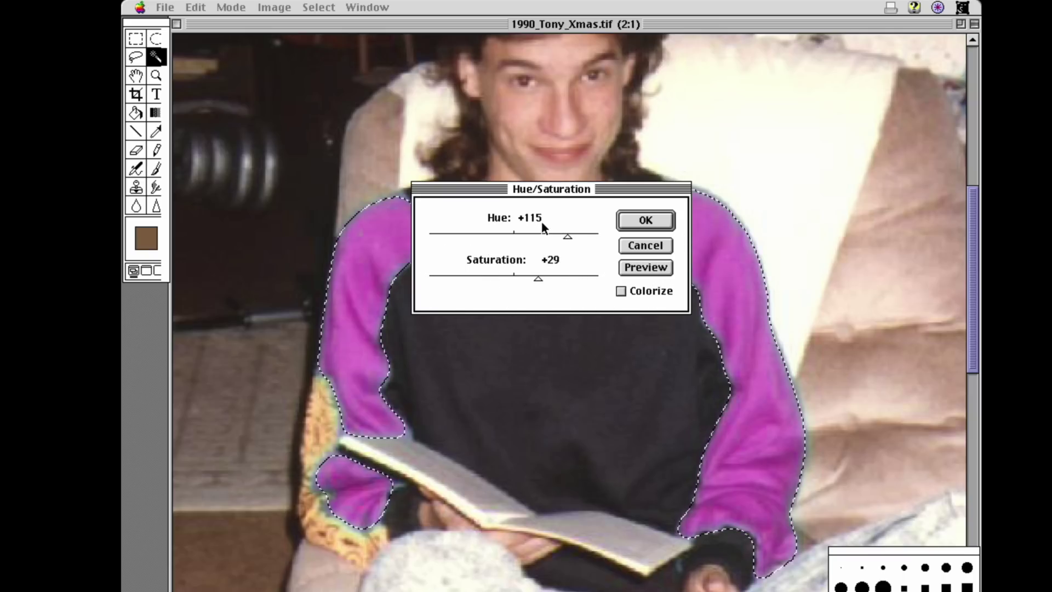
click(646, 220)
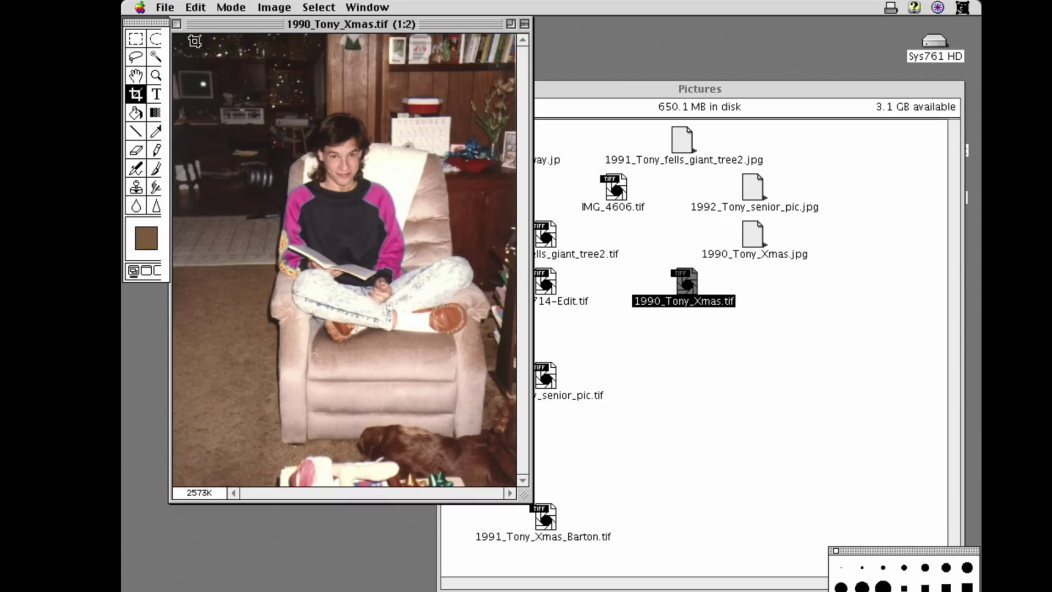
Drag a crop marquee over the photo, then cancel Resize leaving 737 × 867 pixels
drag(188, 43, 505, 484)
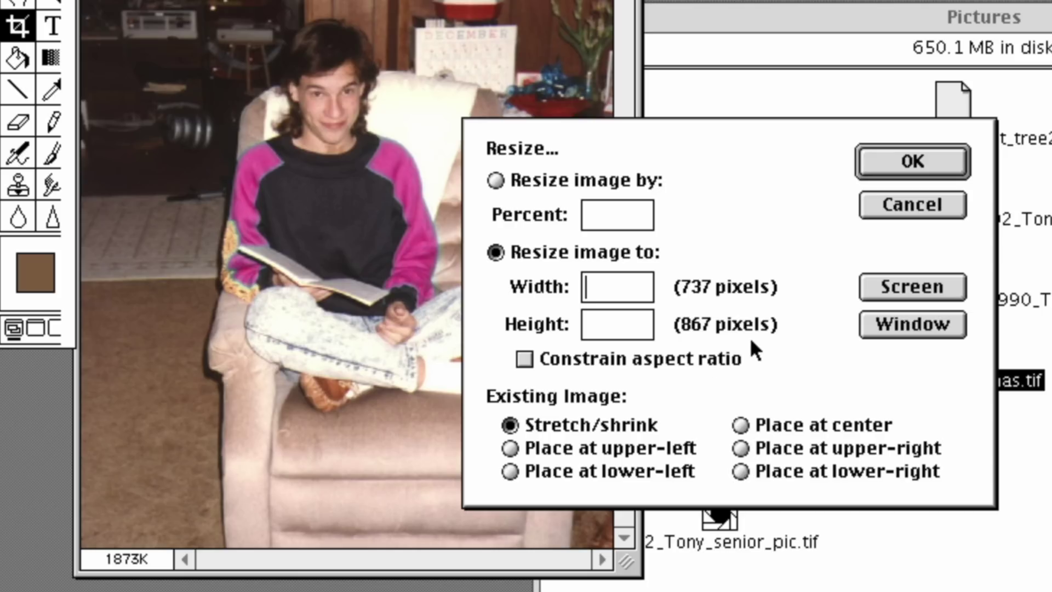
click(915, 200)
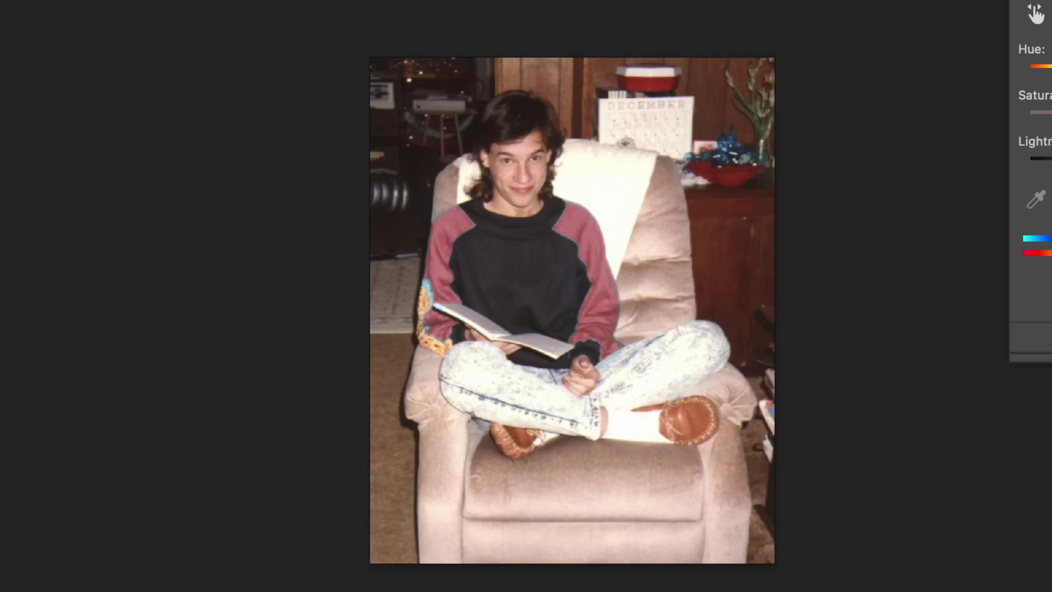
Lasso above the head, request a 'christmas' Generative Fill, and paint a red hat shape
mouse_move(452, 133)
mouse_down()
mouse_move(552, 122)
mouse_move(572, 108)
mouse_move(570, 80)
mouse_move(520, 56)
mouse_move(460, 71)
mouse_move(436, 128)
mouse_move(451, 195)
mouse_move(471, 179)
mouse_move(487, 104)
mouse_up()
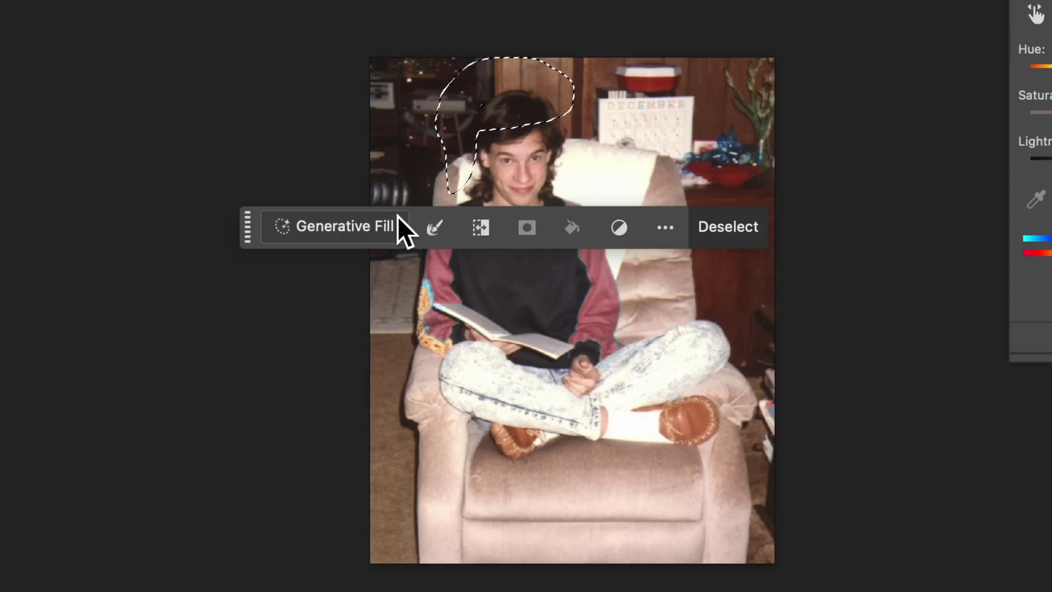
click(379, 229)
text(christm)
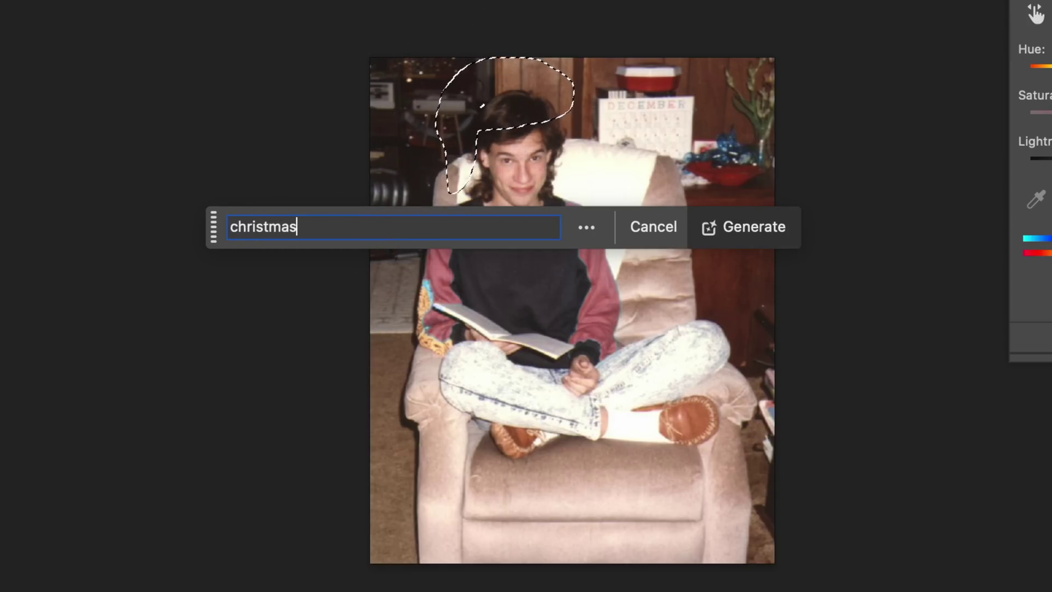
text(as)
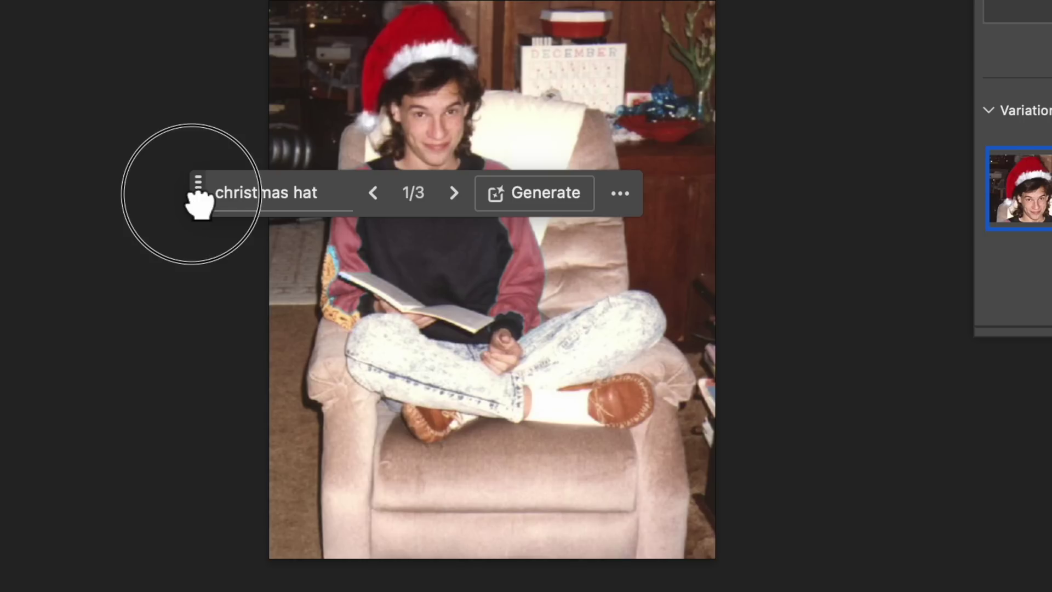
drag(195, 202, 146, 582)
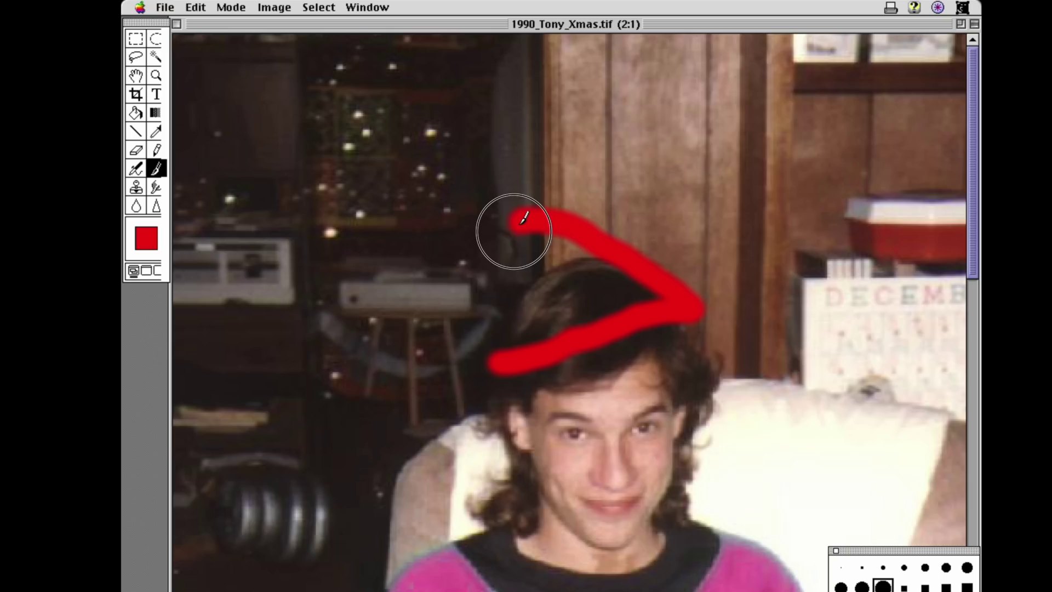
mouse_move(523, 220)
mouse_down()
mouse_move(454, 316)
mouse_move(481, 324)
mouse_move(489, 279)
mouse_move(500, 345)
mouse_move(644, 303)
mouse_move(596, 253)
mouse_move(523, 245)
mouse_move(665, 302)
mouse_move(523, 319)
mouse_move(588, 301)
mouse_move(536, 277)
mouse_up()
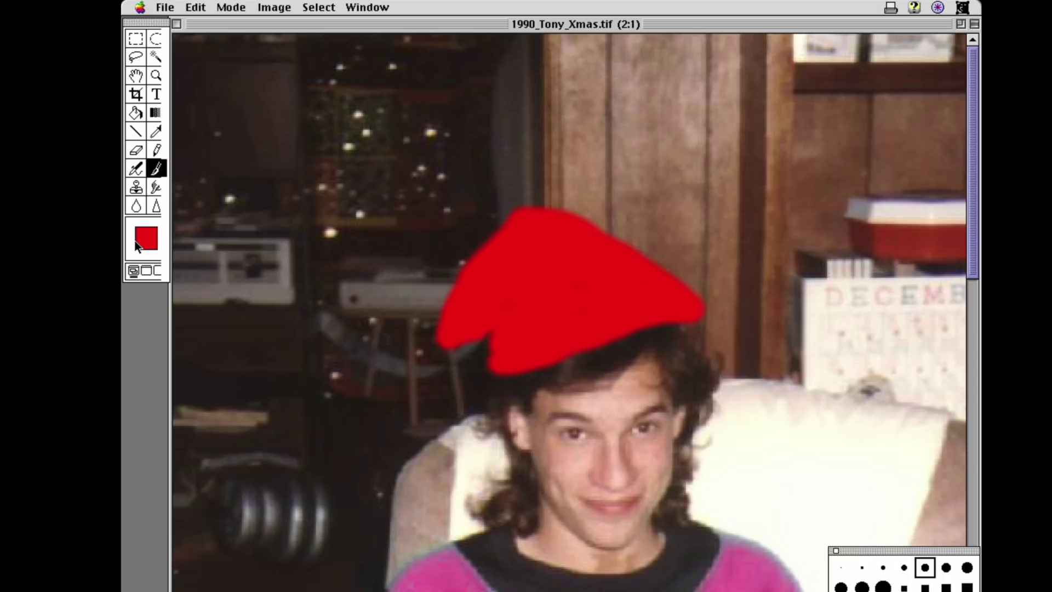
Shade the red hat with a darker red foreground colour
click(136, 242)
click(528, 225)
click(723, 175)
mouse_move(499, 323)
mouse_down()
mouse_move(512, 308)
mouse_move(499, 335)
mouse_move(513, 302)
mouse_up()
Paint a white pom-pom and brim on the hat, then return to 1:1 zoom
click(147, 239)
click(378, 186)
click(723, 172)
mouse_move(446, 348)
mouse_down()
mouse_move(496, 370)
mouse_move(532, 369)
mouse_move(692, 315)
mouse_up()
key(super+minus)
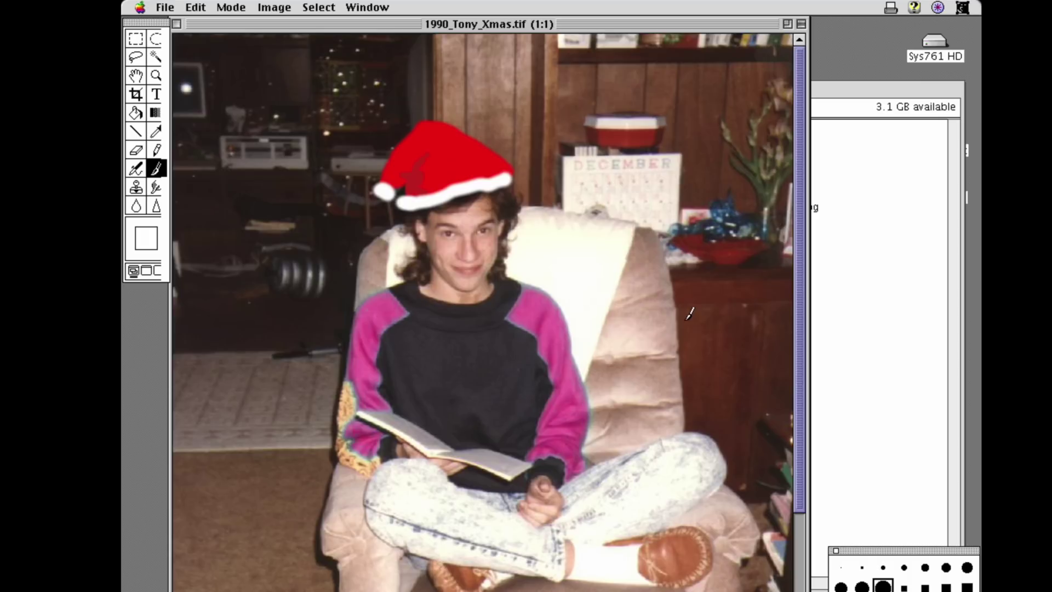
key(super+minus)
key(super+equal)
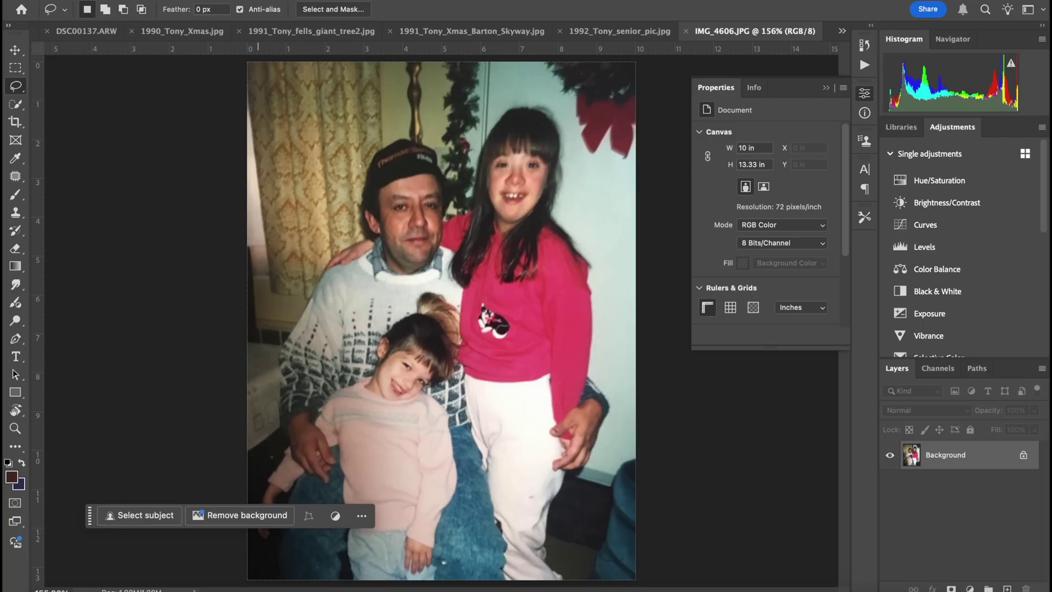
Select the three people, invert to the background, and apply Filter > Blur > Lens Blur
click(360, 134)
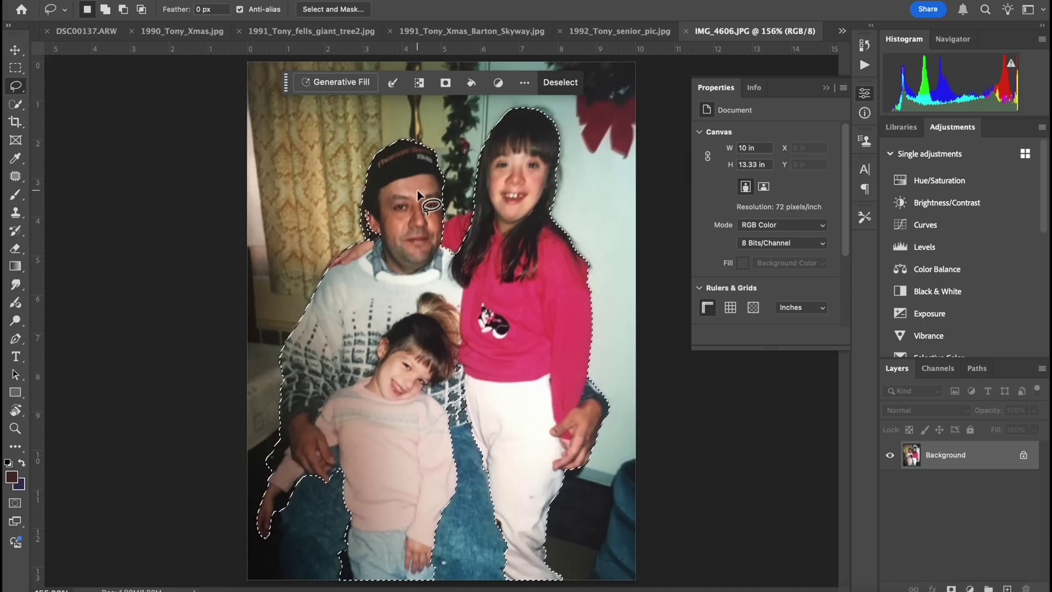
key(super+shift+i)
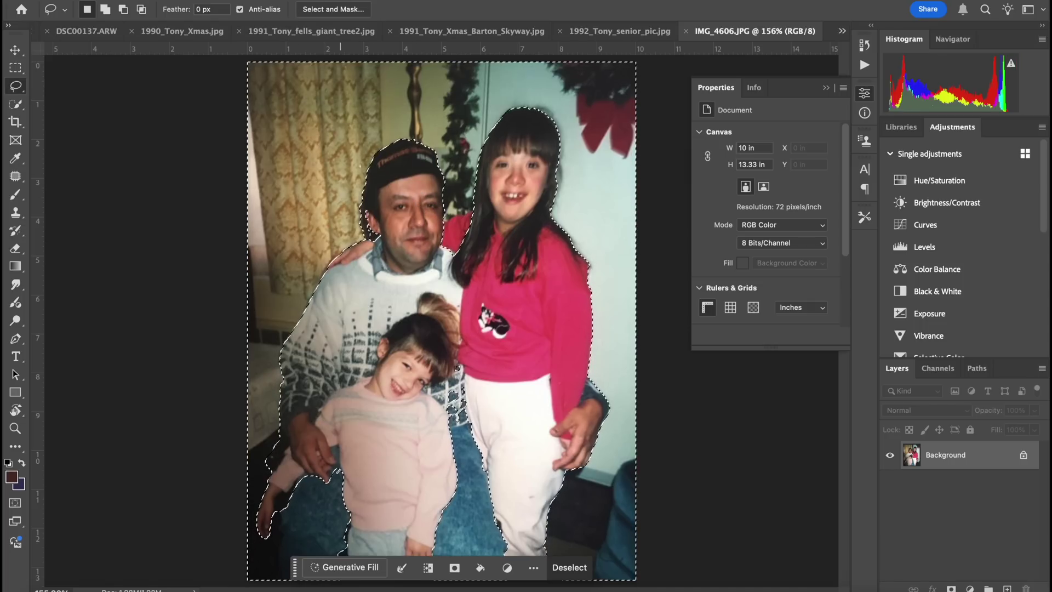
click(351, 1)
mouse_move(439, 137)
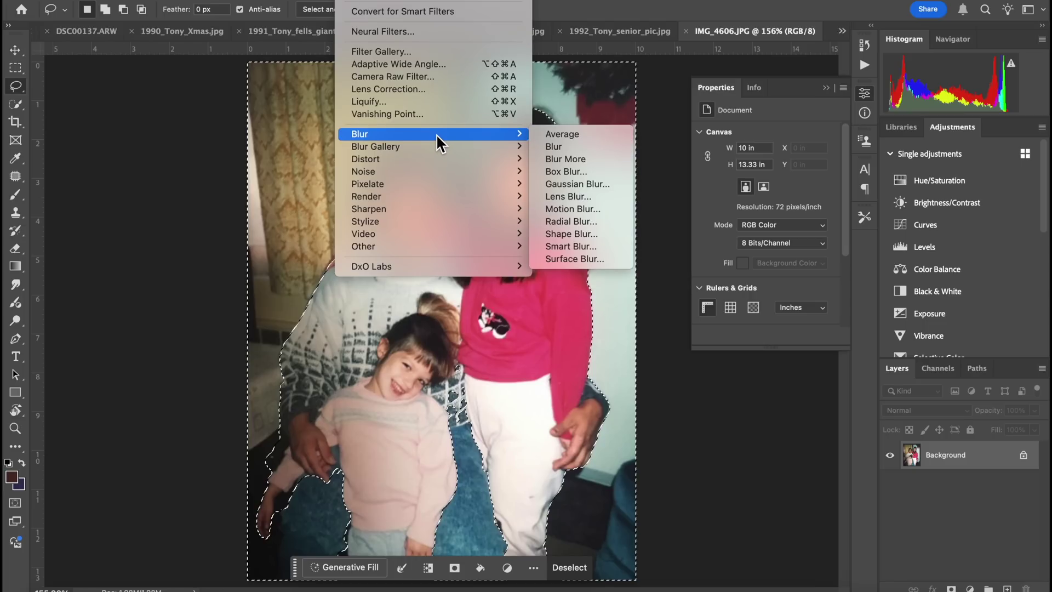
click(568, 196)
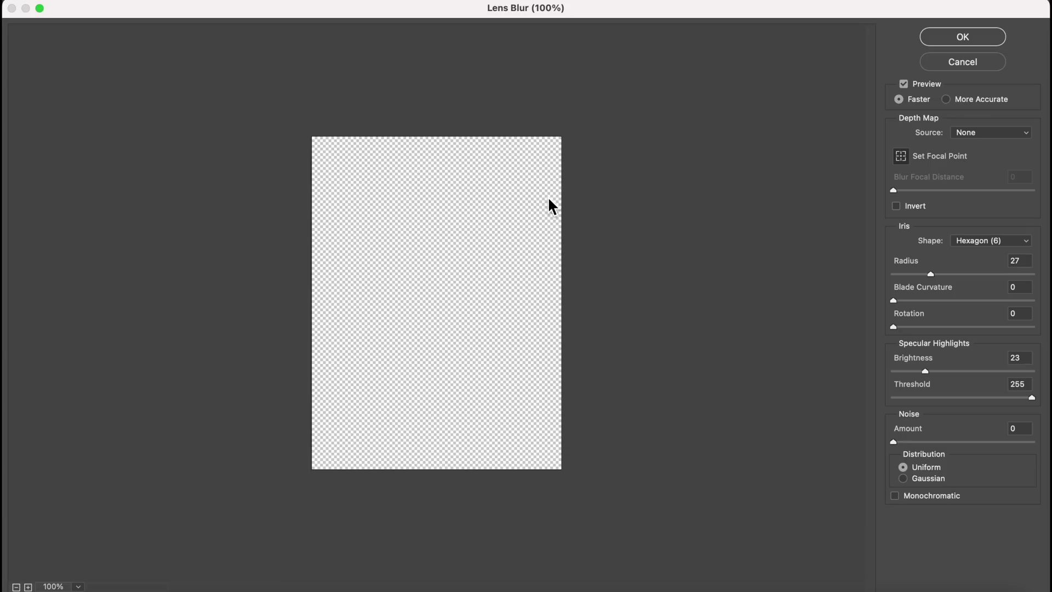
click(963, 36)
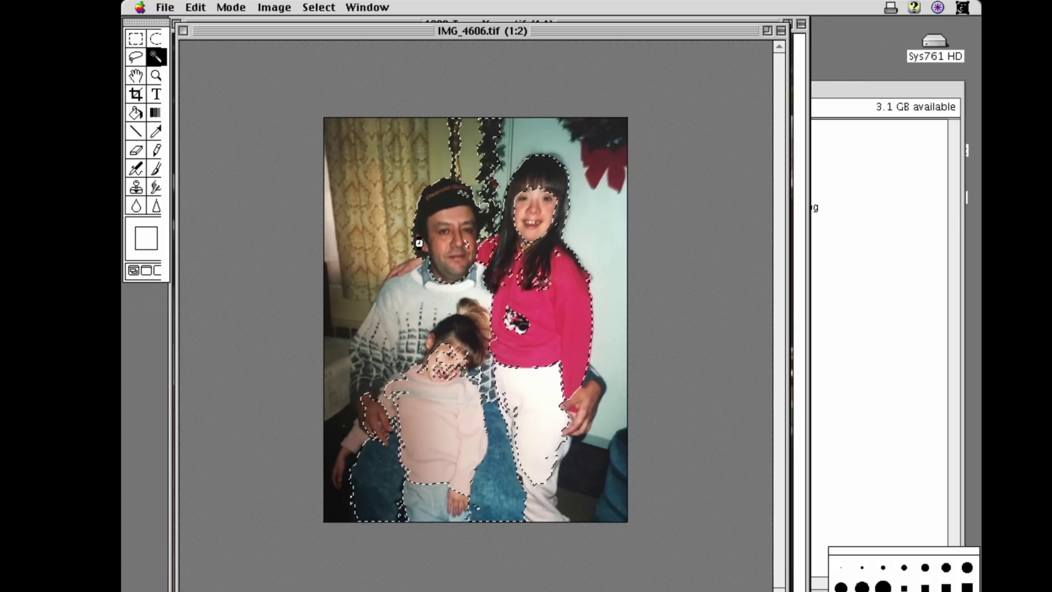
Add the man's white sweater with the Magic Wand, then deselect and lasso-trace the three figures including the girl's hair
shift+click(381, 328)
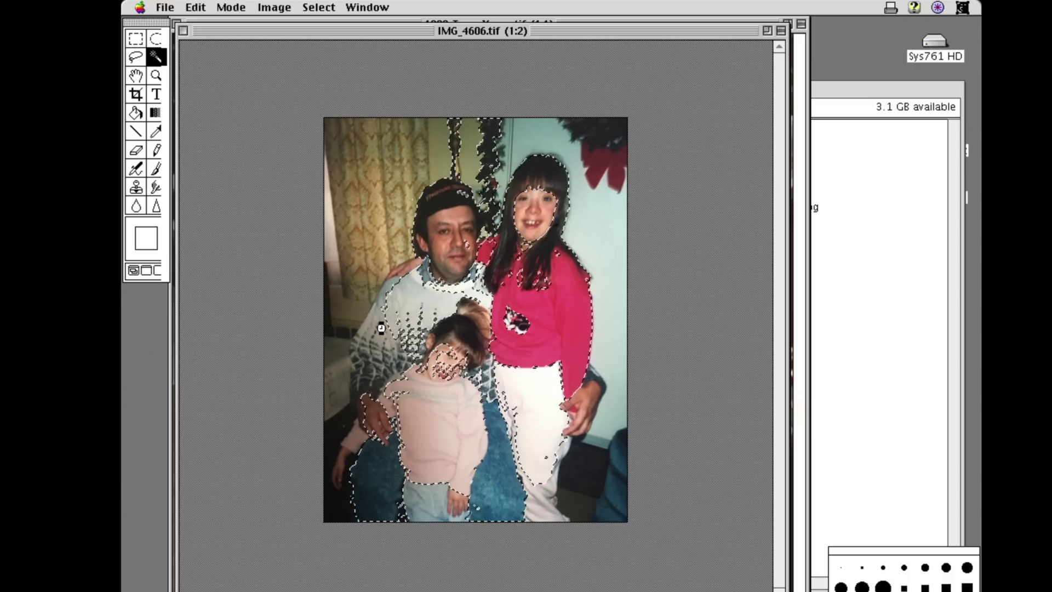
click(135, 57)
click(425, 249)
mouse_move(424, 250)
mouse_down()
mouse_move(378, 289)
mouse_move(357, 406)
mouse_up()
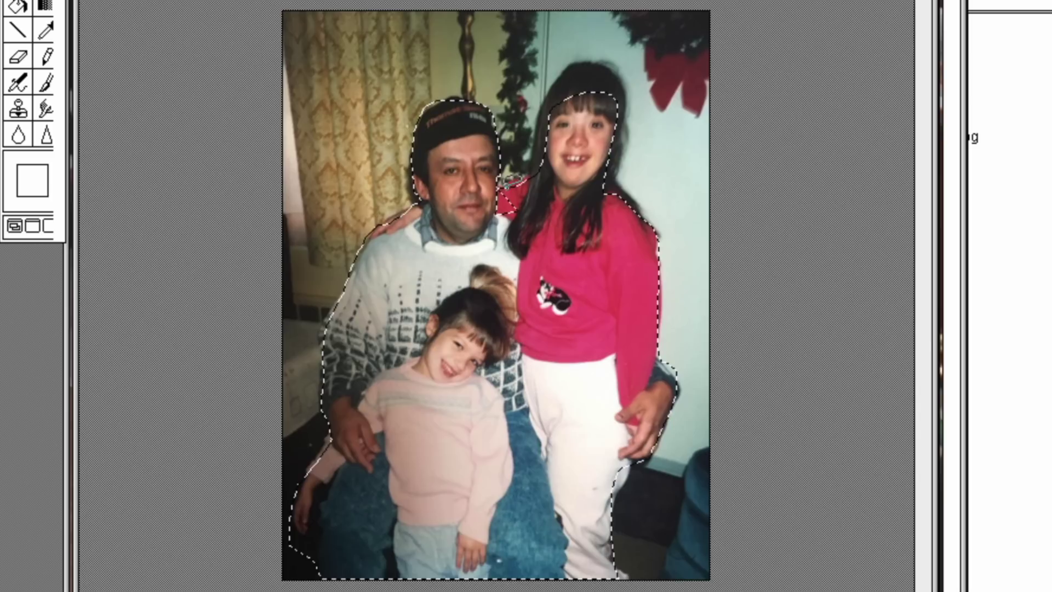
mouse_move(497, 176)
mouse_down()
mouse_move(510, 186)
mouse_move(539, 165)
mouse_move(567, 67)
mouse_move(595, 63)
mouse_move(615, 65)
mouse_move(630, 184)
mouse_up()
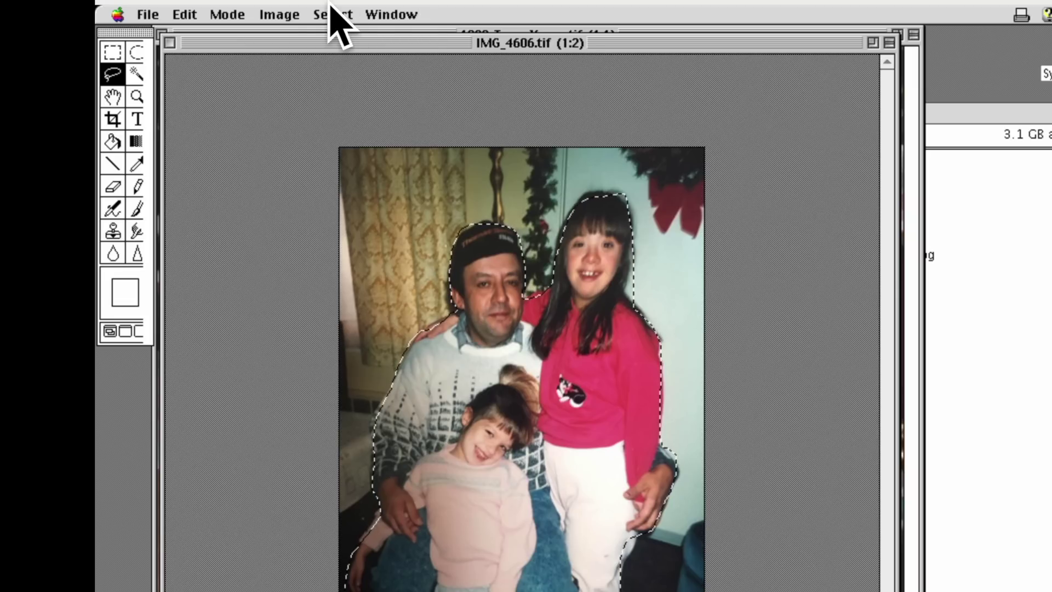
Close the lasso outline around the girl's hair and invert the selection to the background
click(331, 13)
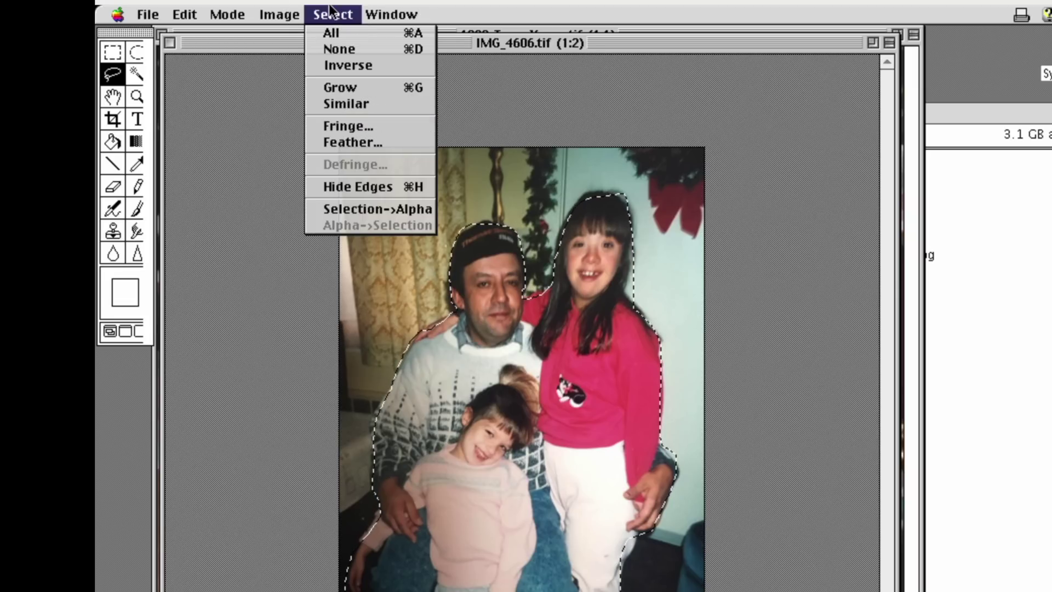
click(333, 64)
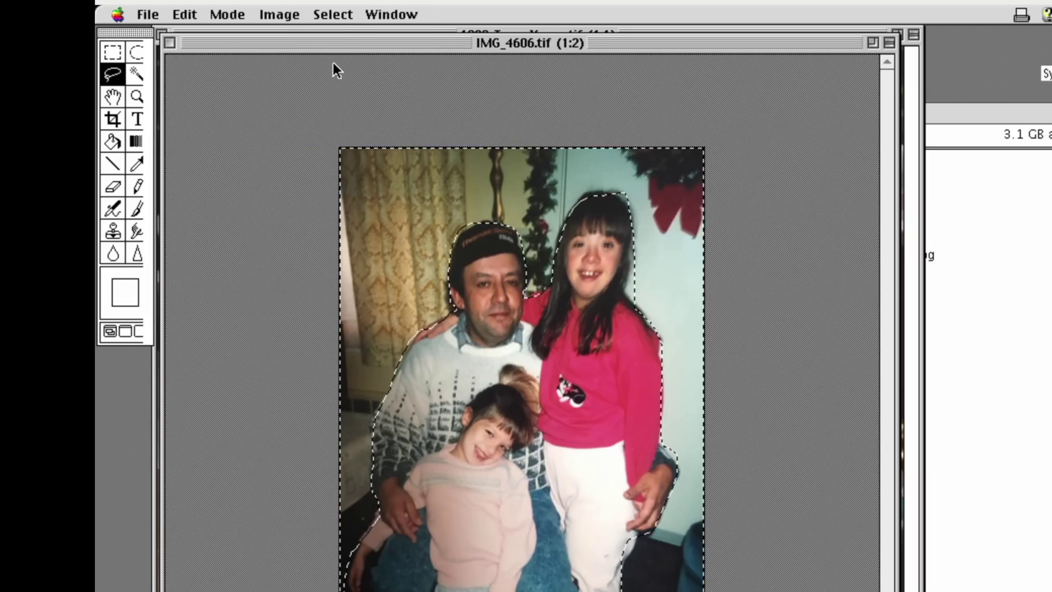
Feather the background selection by 8 pixels
click(319, 15)
mouse_move(281, 16)
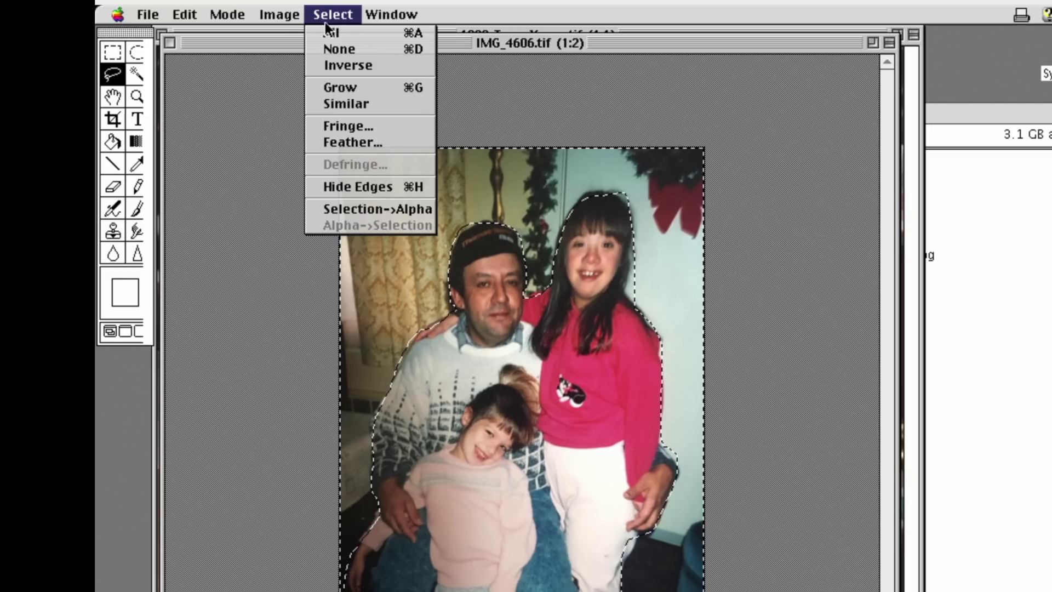
click(351, 140)
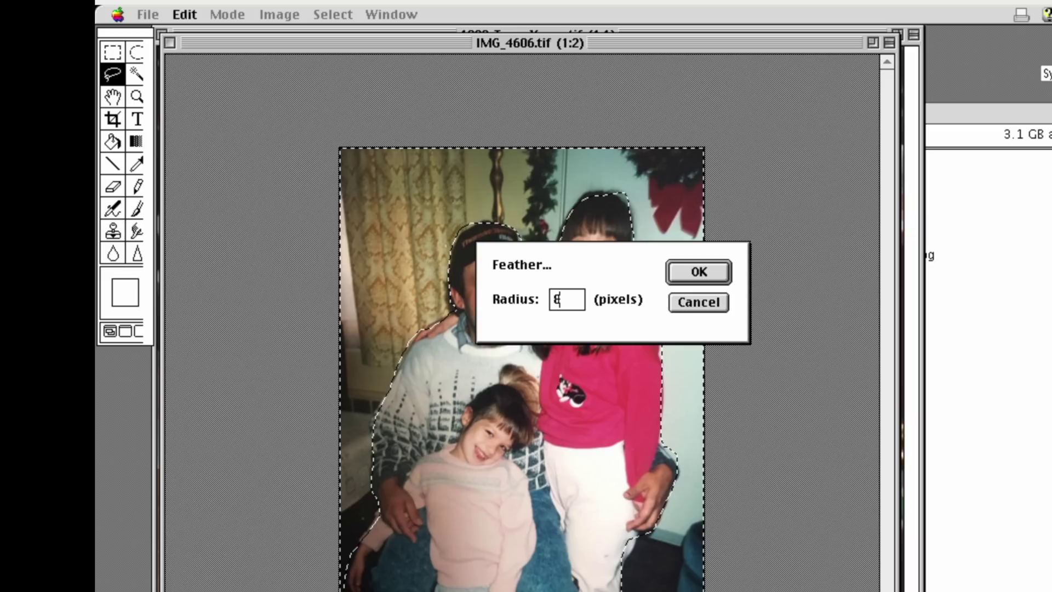
text(8)
click(699, 272)
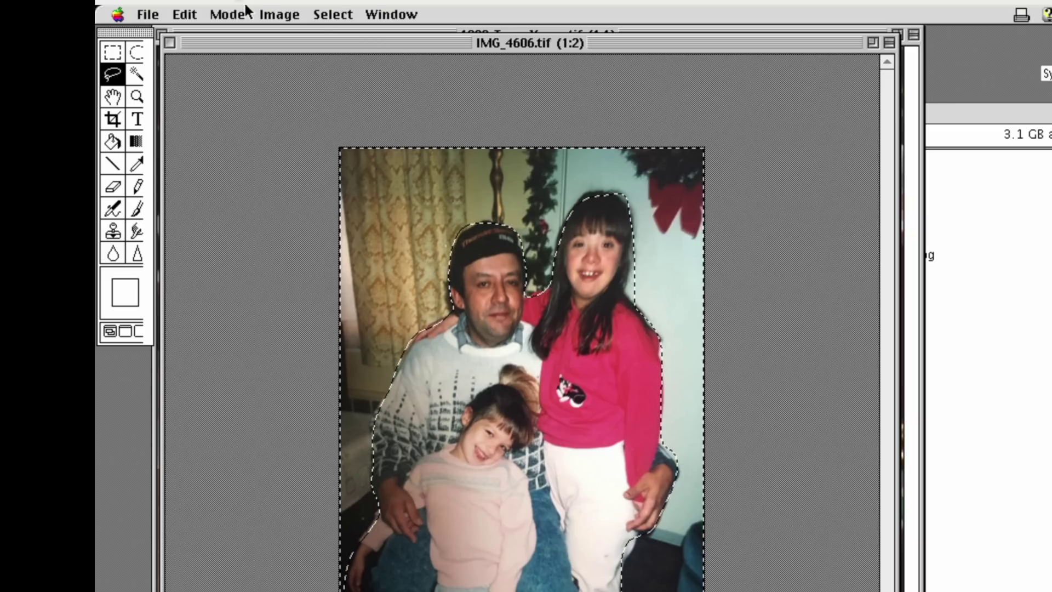
click(281, 15)
mouse_move(292, 75)
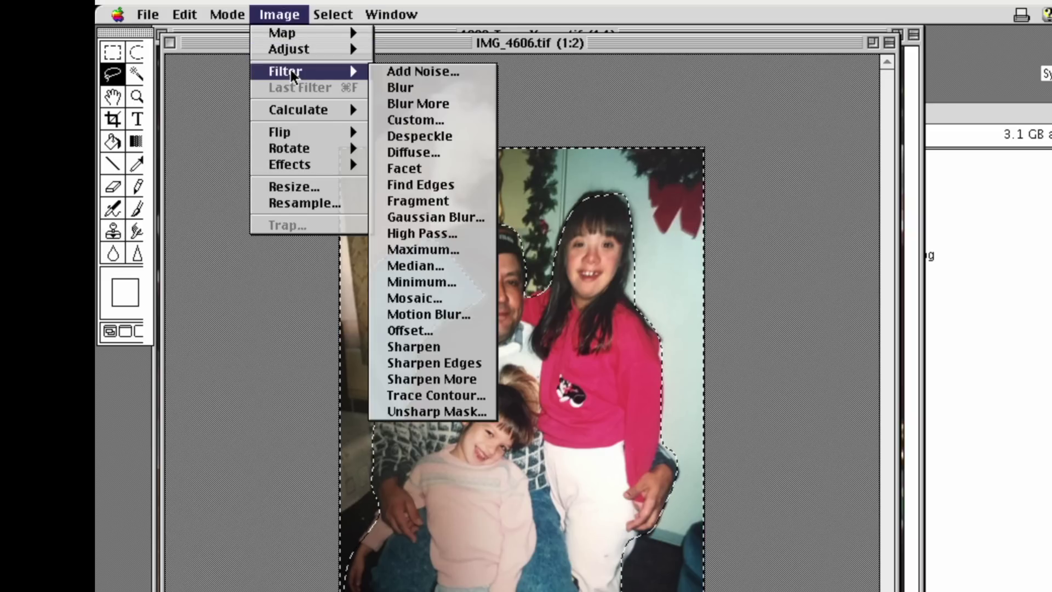
Apply a Gaussian Blur with radius 8 to the background behind the man and two girls
click(427, 218)
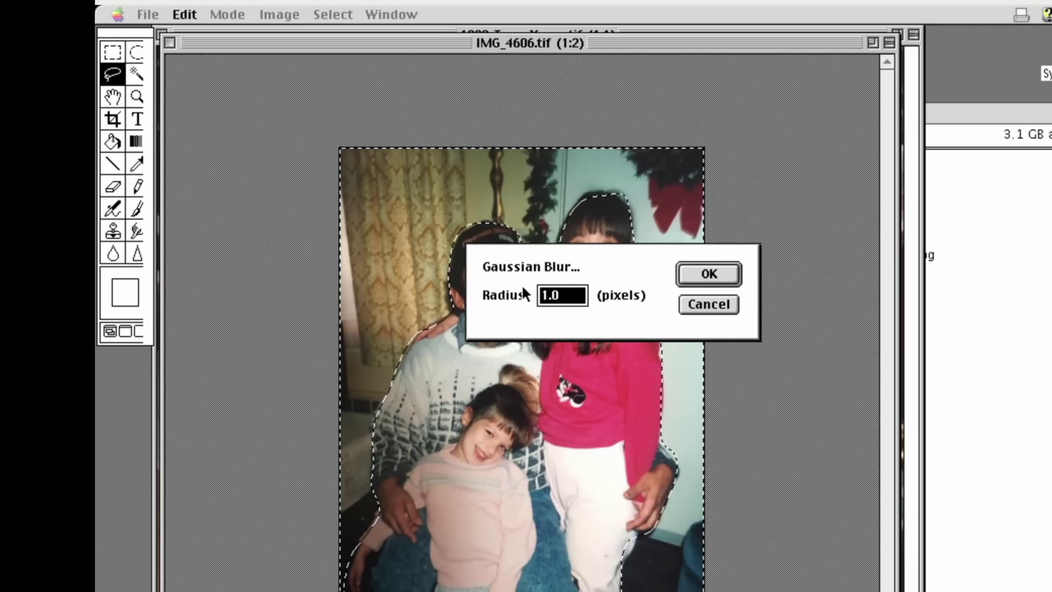
key(Return)
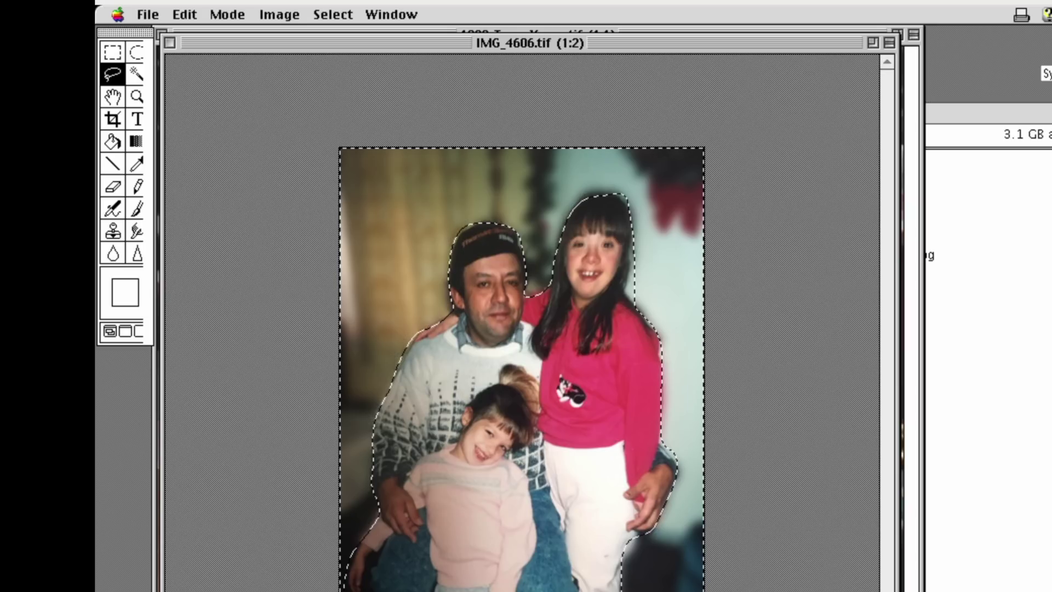